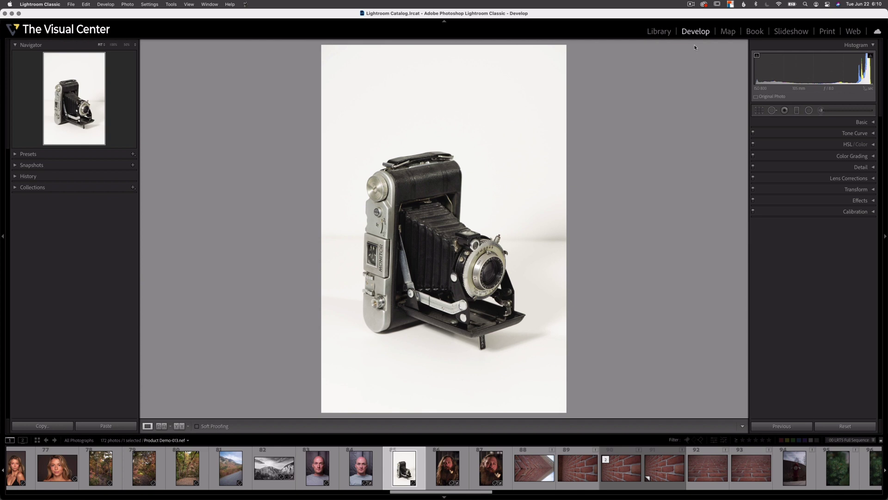
# In the Library module, hide the Collections, Publish Services and Folders panels, then restore them all
pyautogui.click(658, 32)
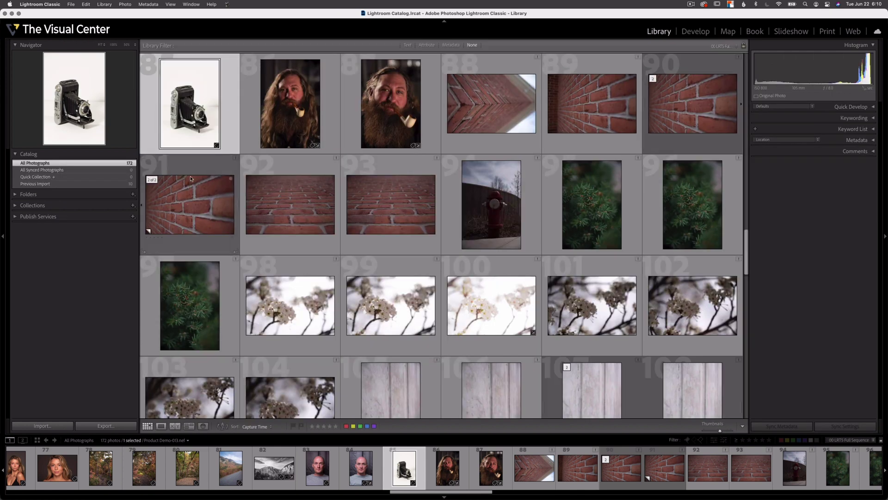
pyautogui.rightClick(67, 206)
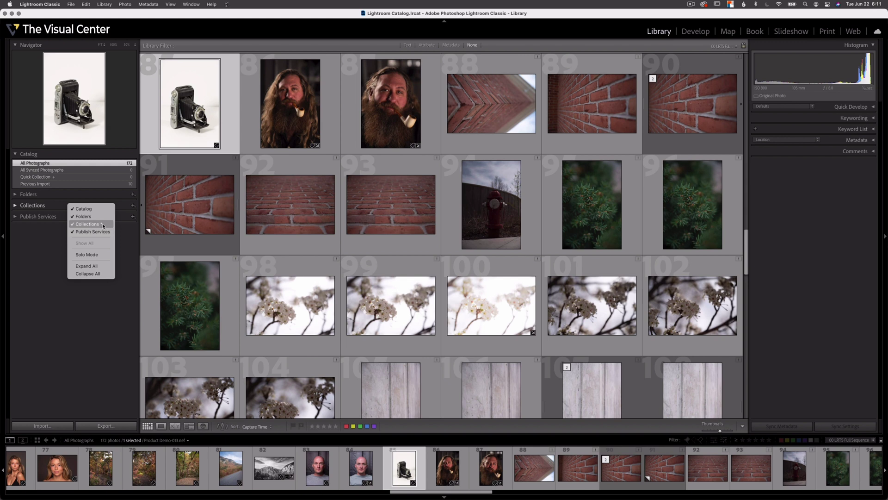
pyautogui.rightClick(44, 193)
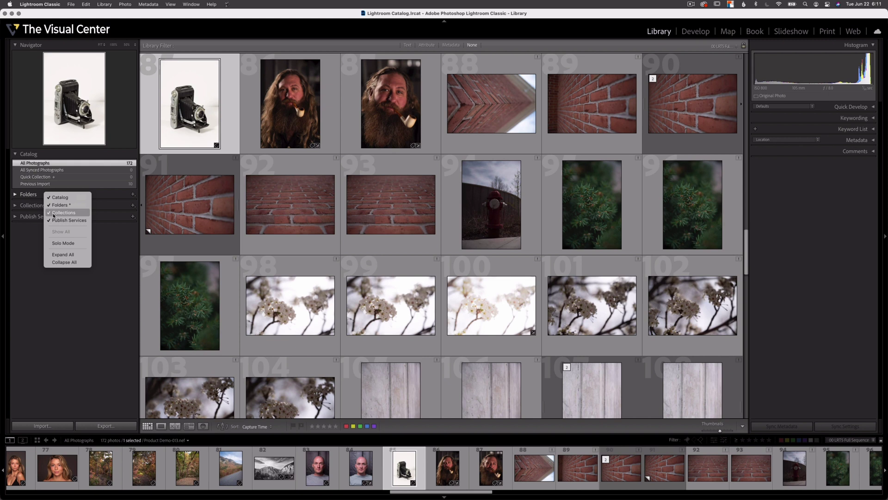
pyautogui.click(49, 213)
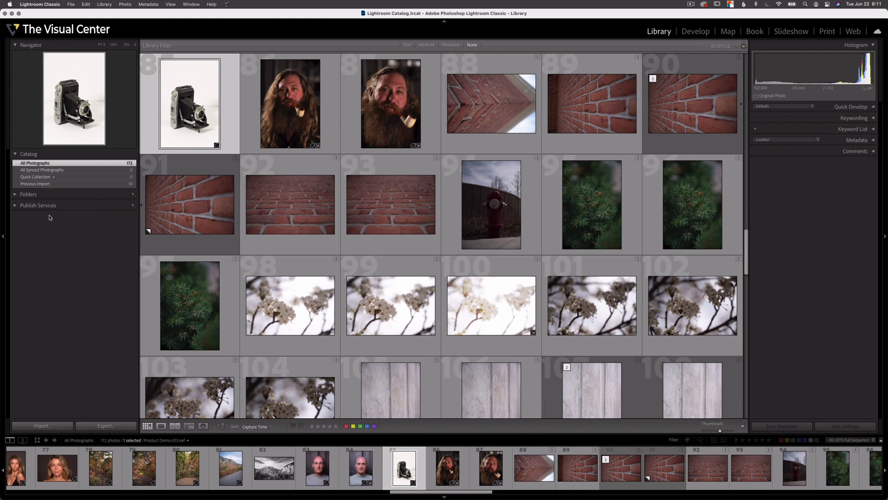
pyautogui.rightClick(68, 208)
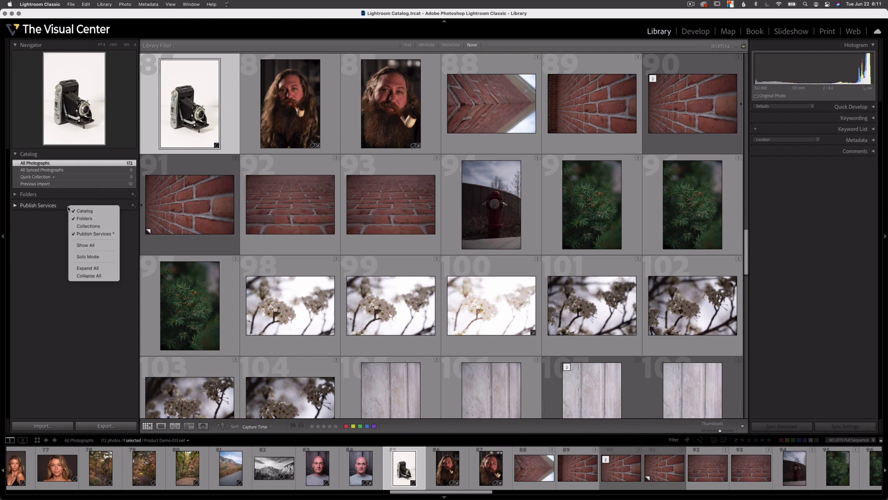
pyautogui.click(73, 235)
pyautogui.rightClick(56, 194)
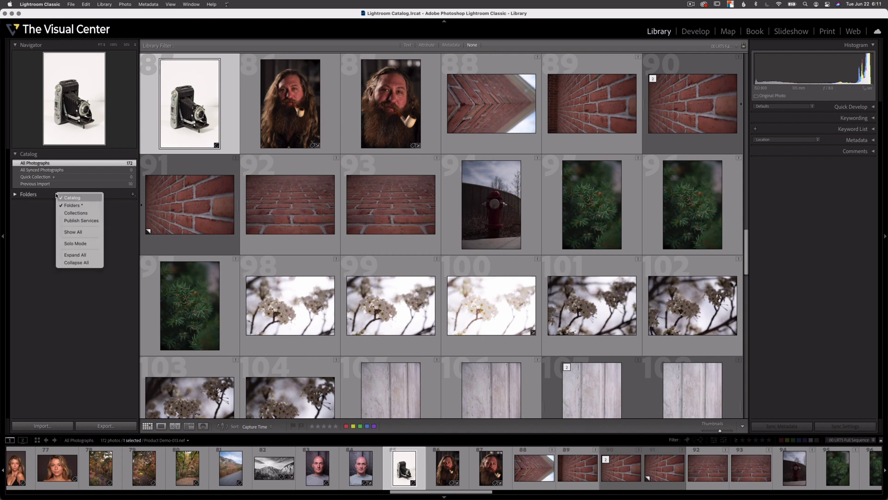
pyautogui.click(67, 205)
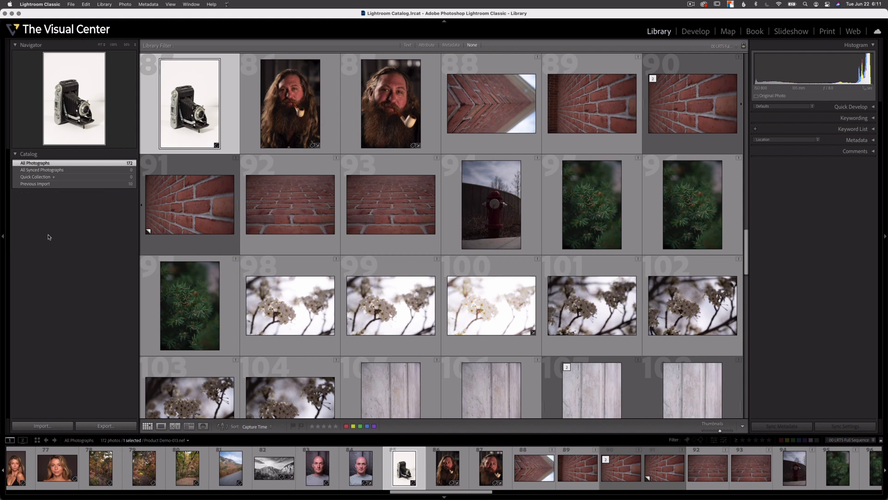
pyautogui.rightClick(66, 152)
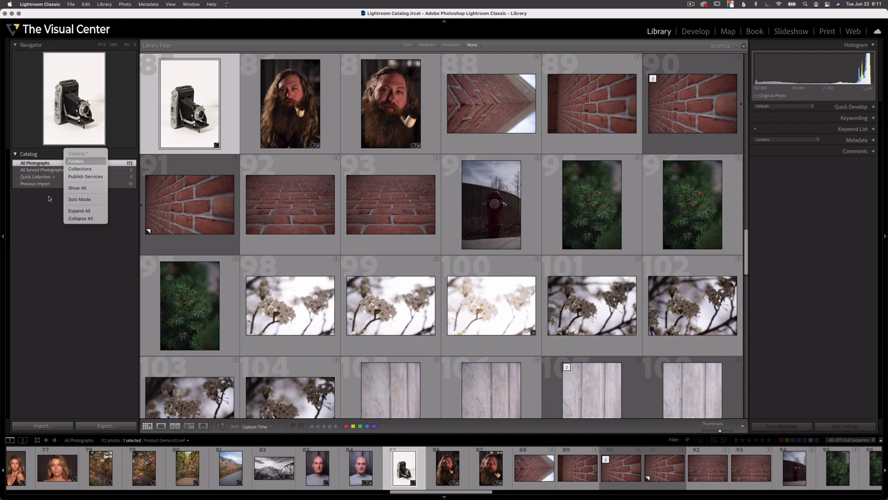
pyautogui.click(76, 161)
# Expand all left-hand Library panels, then collapse them all
pyautogui.rightClick(61, 193)
pyautogui.click(78, 234)
pyautogui.rightClick(72, 218)
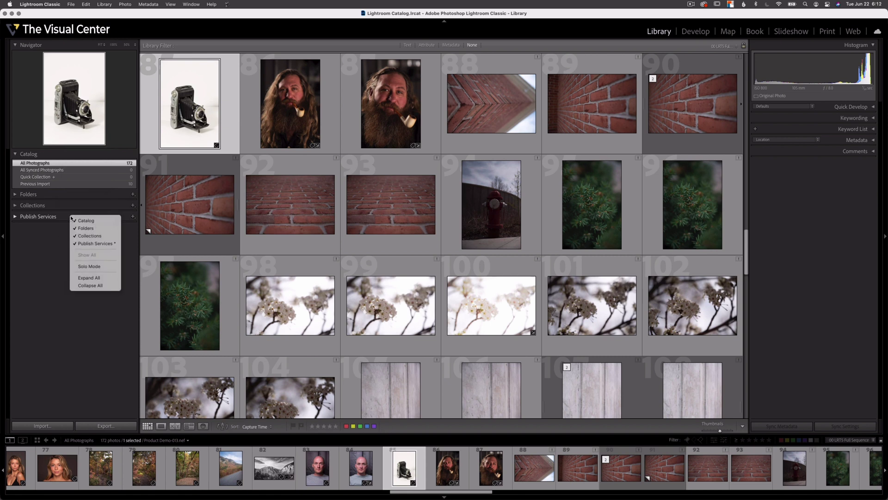
pyautogui.click(90, 277)
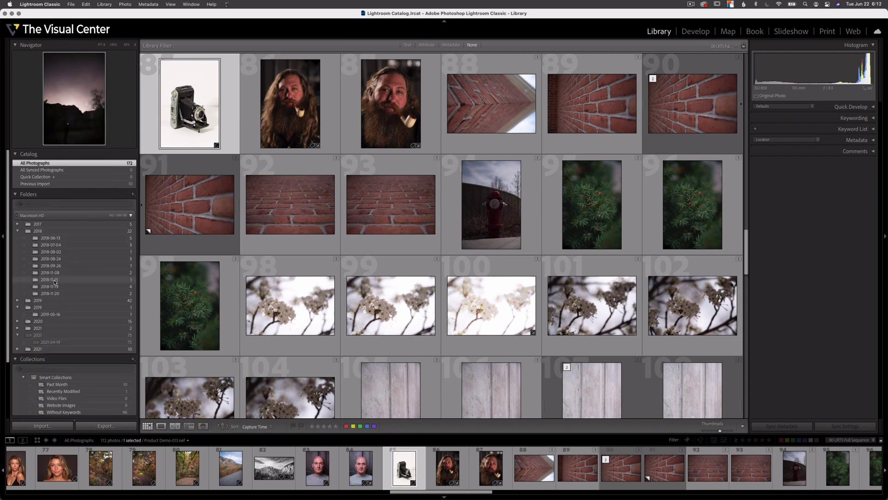
pyautogui.rightClick(69, 195)
pyautogui.click(88, 262)
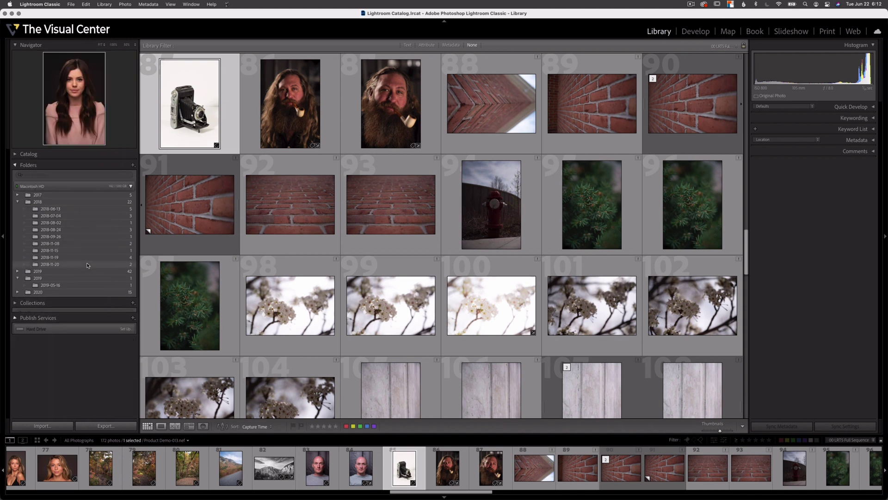
# Hide Folders and Publish Services again, show all left panels, and return to Develop
pyautogui.rightClick(63, 177)
pyautogui.click(75, 187)
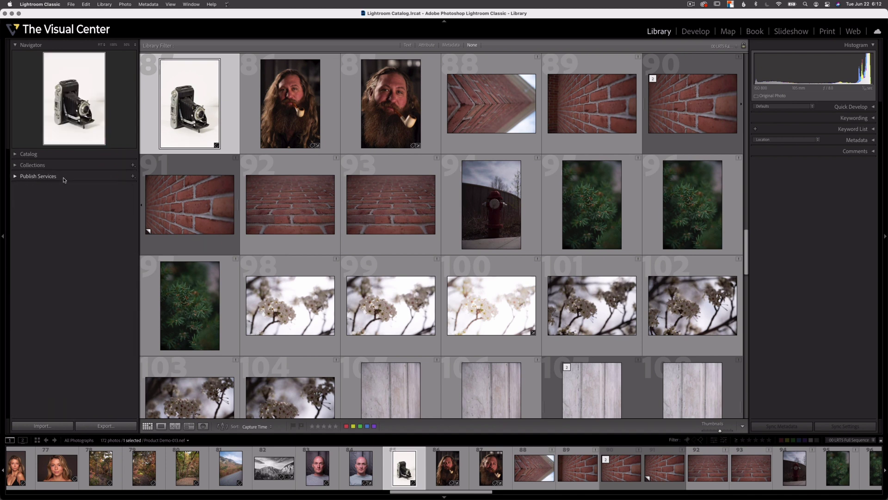
pyautogui.rightClick(63, 176)
pyautogui.click(86, 203)
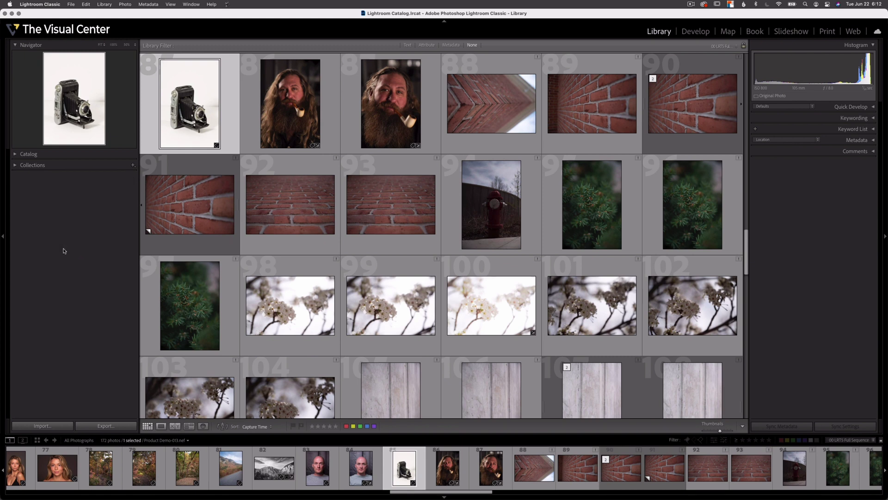
pyautogui.rightClick(66, 166)
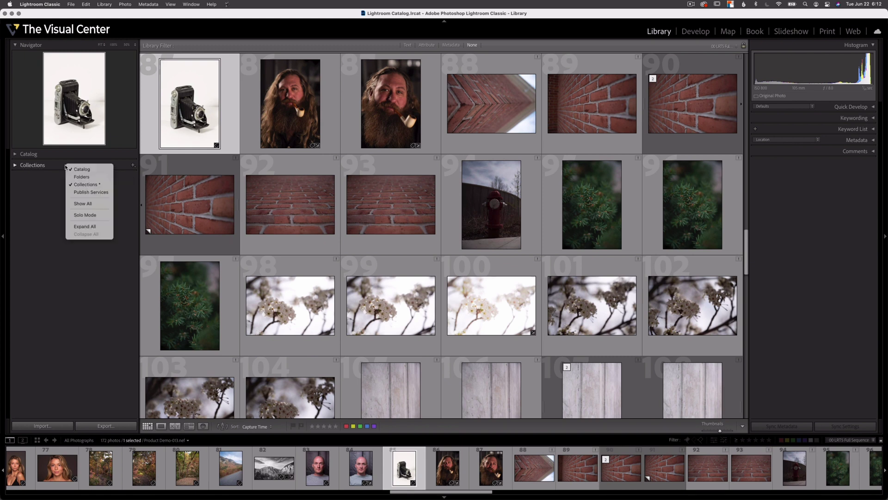
pyautogui.click(82, 204)
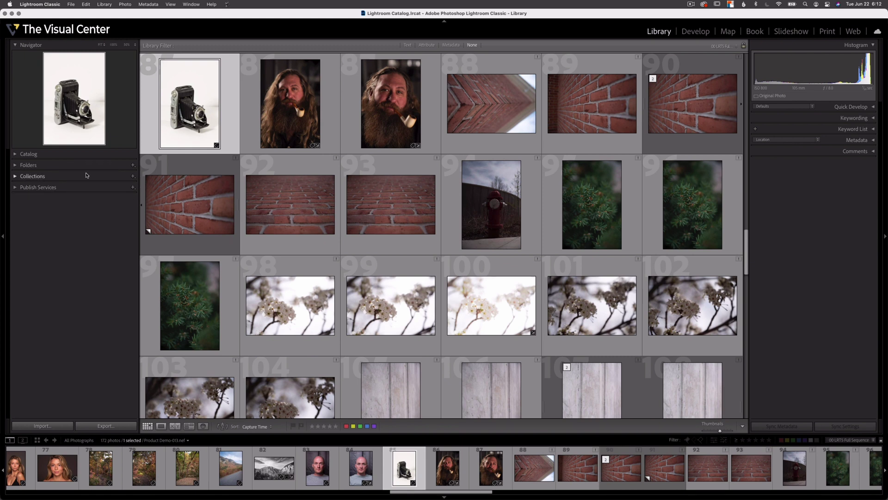
pyautogui.rightClick(59, 177)
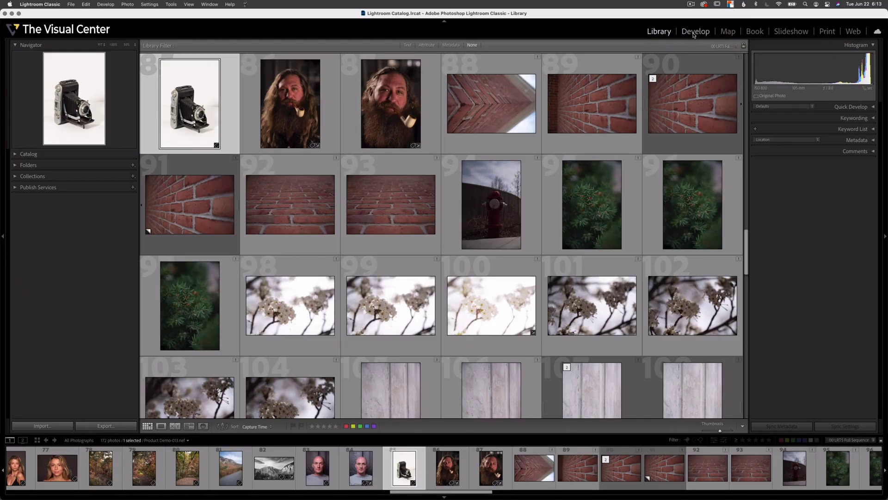
pyautogui.click(686, 31)
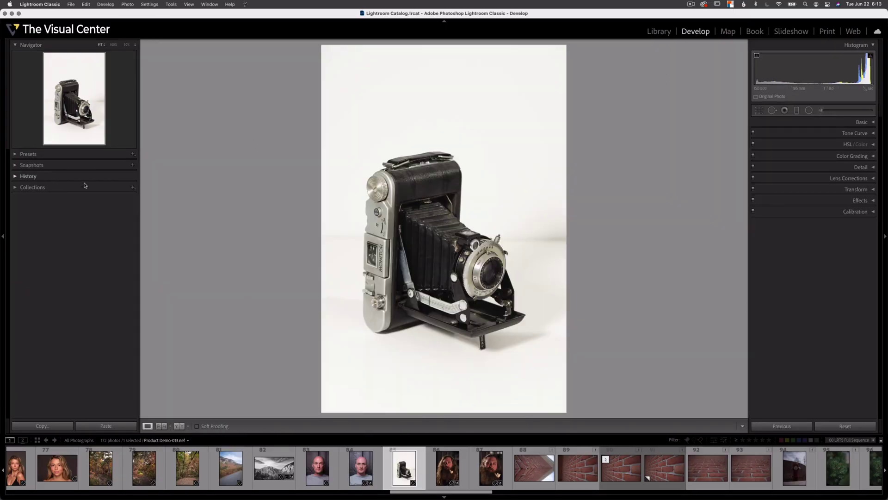
# Expand and collapse all Develop adjustment panels from the header menu, then with a modifier-click on a header
pyautogui.rightClick(66, 165)
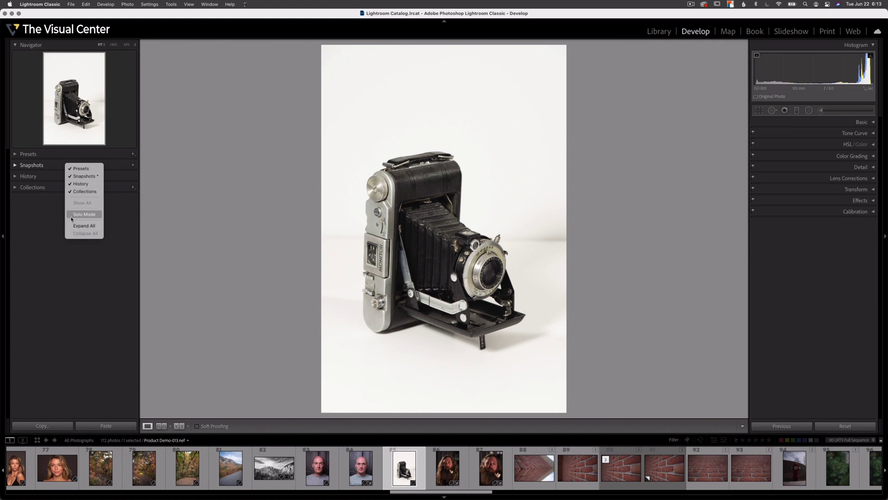
pyautogui.click(217, 155)
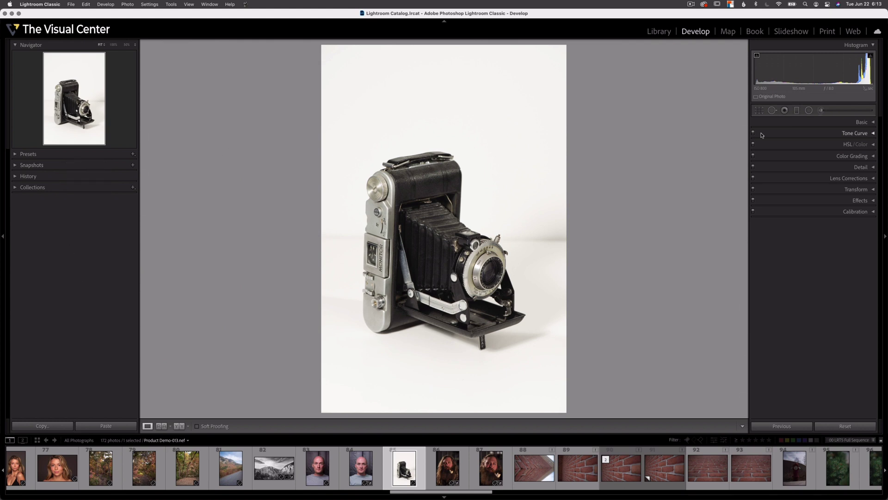
pyautogui.rightClick(804, 134)
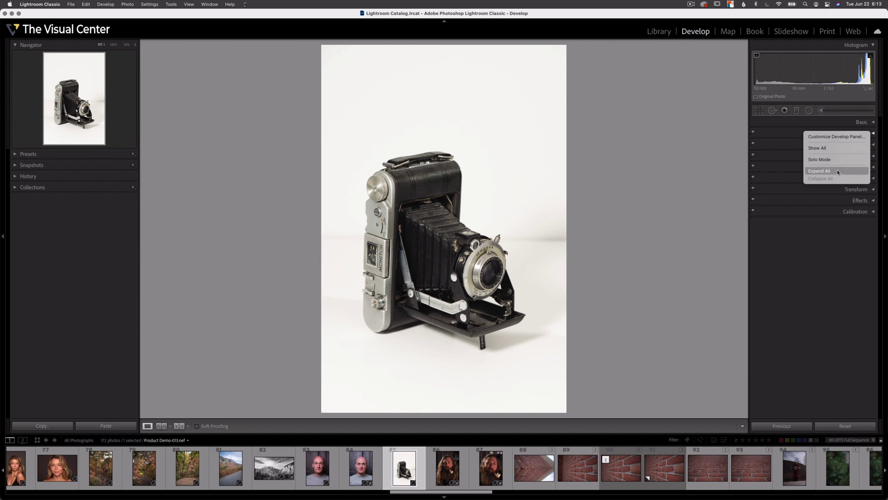
pyautogui.click(821, 172)
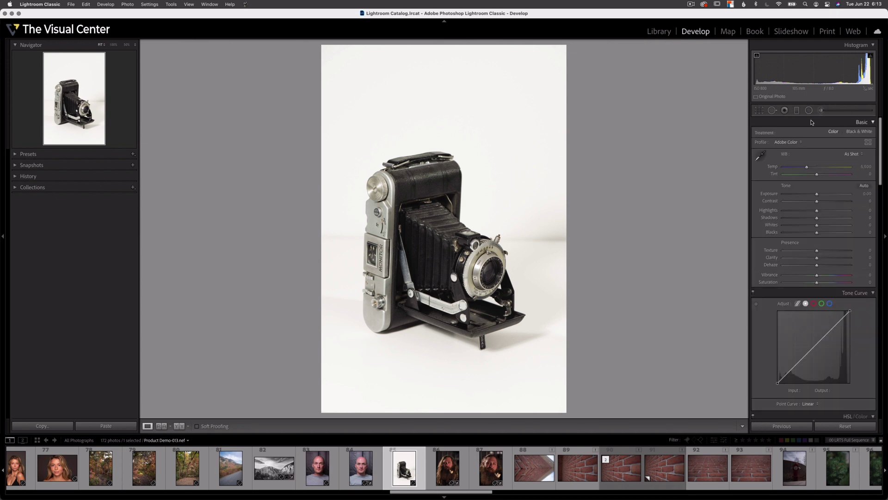
pyautogui.rightClick(812, 123)
pyautogui.click(832, 167)
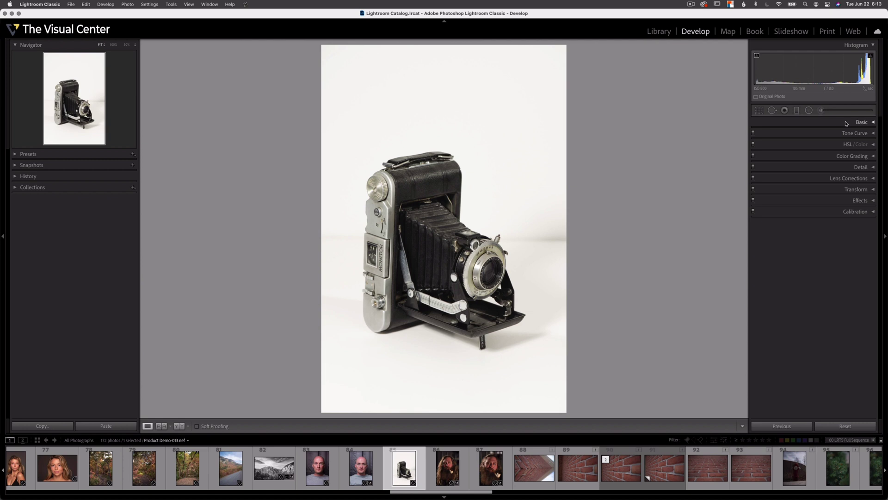
pyautogui.keyDown('super'); pyautogui.click(846, 124); pyautogui.keyUp('super')
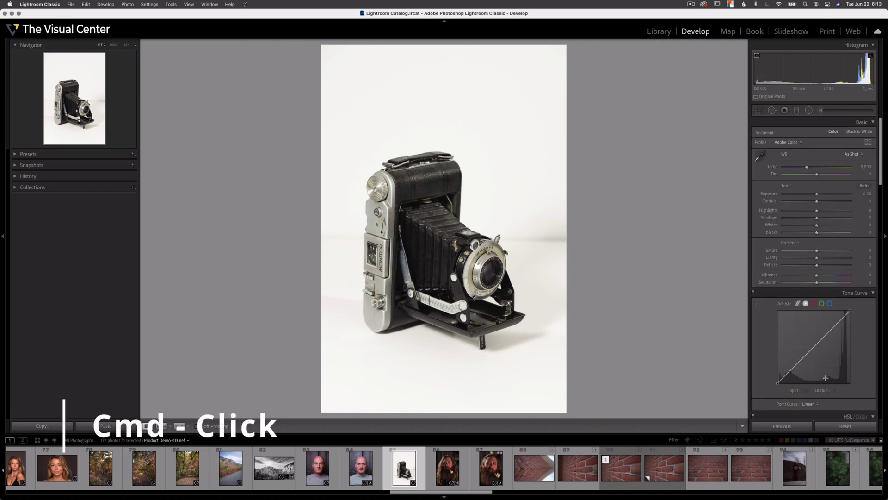
pyautogui.keyDown('super'); pyautogui.click(843, 125); pyautogui.keyUp('super')
# Open the Basic, Tone Curve and HSL/Color panels, then Alt-click Basic to leave only it open
pyautogui.rightClick(849, 123)
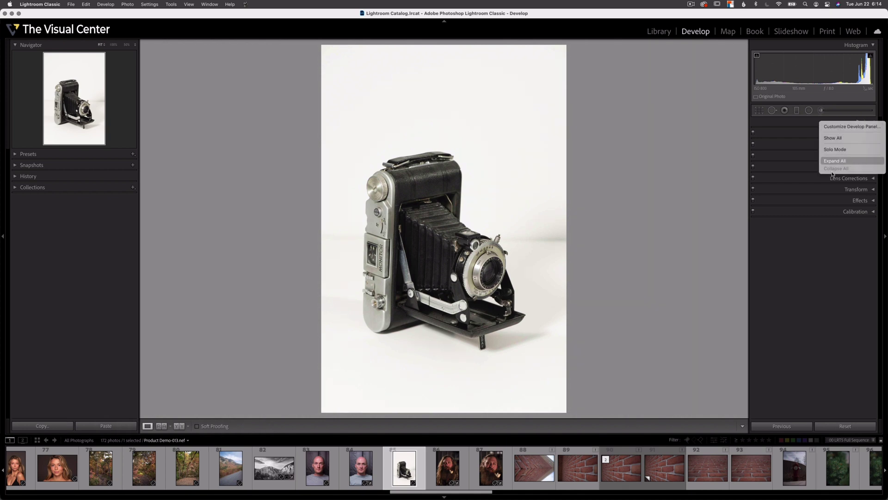
pyautogui.click(805, 284)
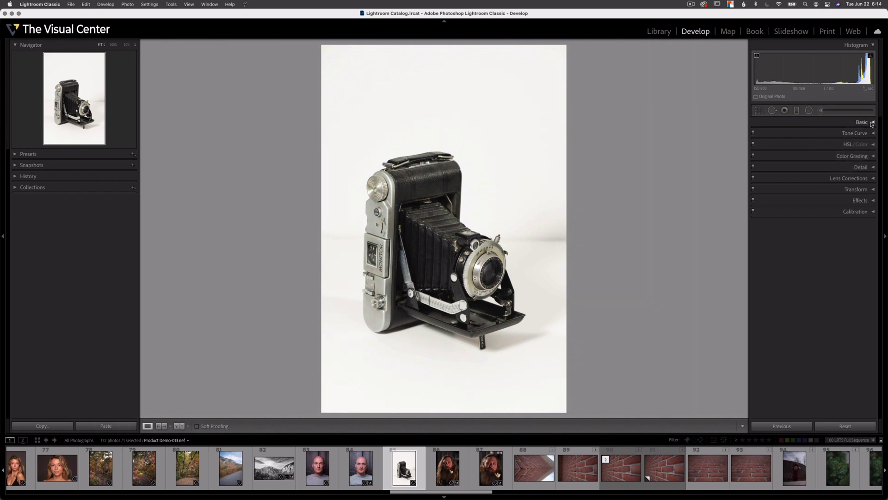
pyautogui.click(873, 123)
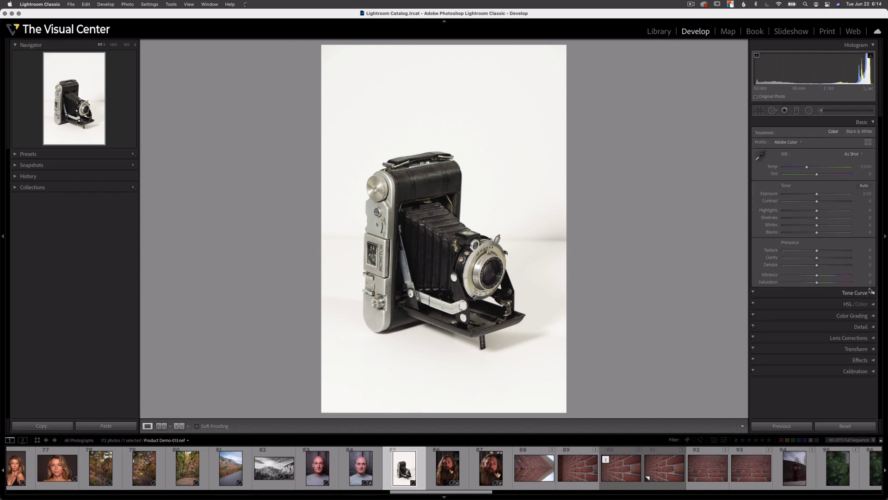
pyautogui.click(873, 292)
pyautogui.scroll(-2, 872, 307)
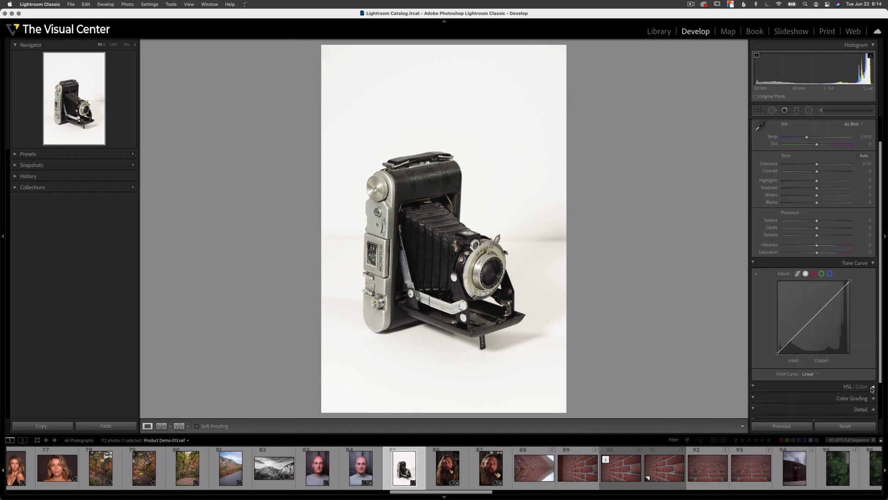
pyautogui.click(871, 388)
pyautogui.scroll(4, 867, 243)
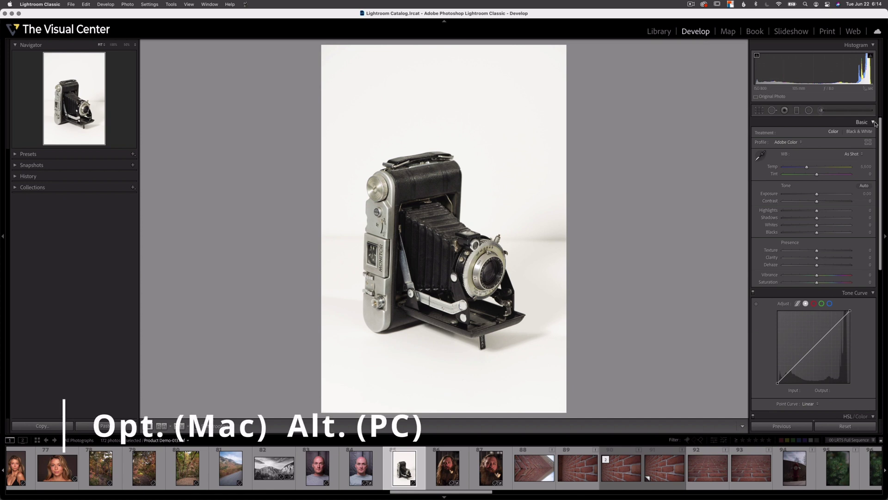
pyautogui.press('alt')
pyautogui.keyDown('alt'); pyautogui.click(859, 123); pyautogui.keyUp('alt')
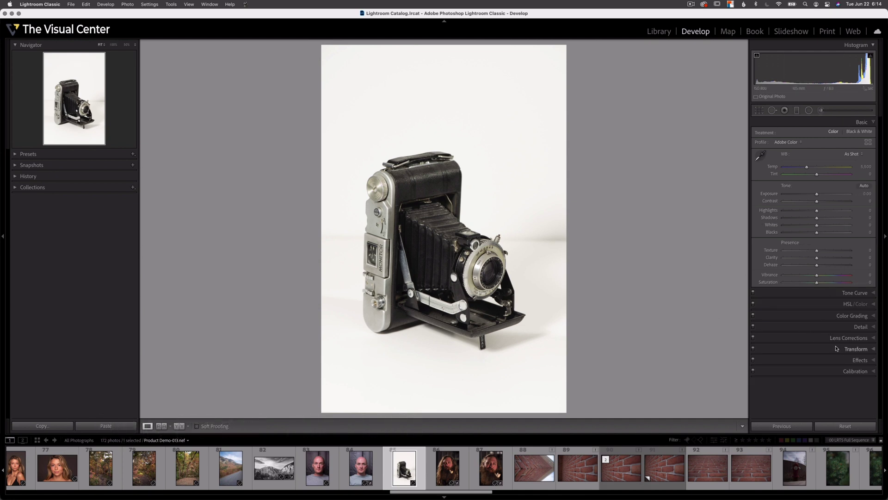
# In solo mode, open Tone Curve, Detail, Transform and Lens Corrections, then toggle Basic
pyautogui.click(828, 296)
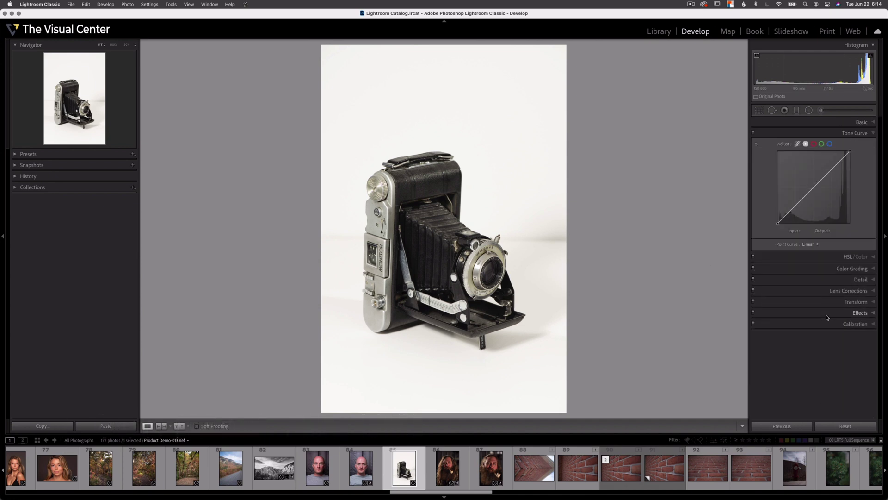
pyautogui.click(828, 284)
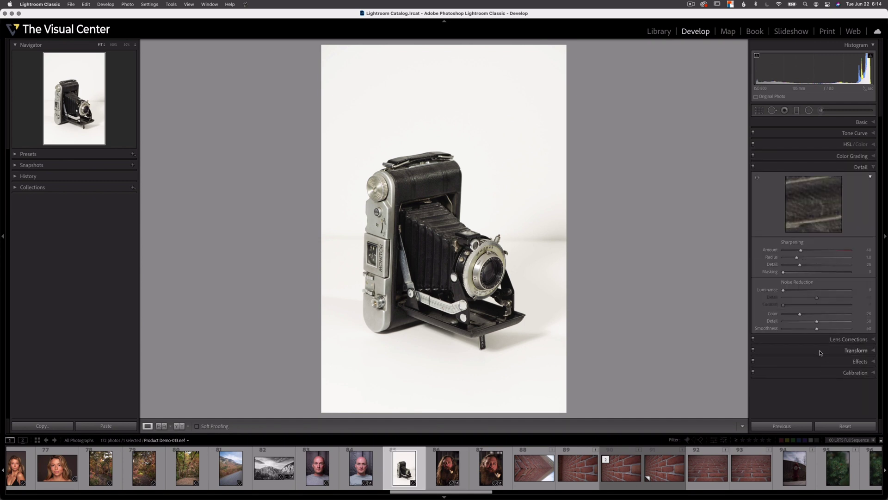
pyautogui.click(821, 351)
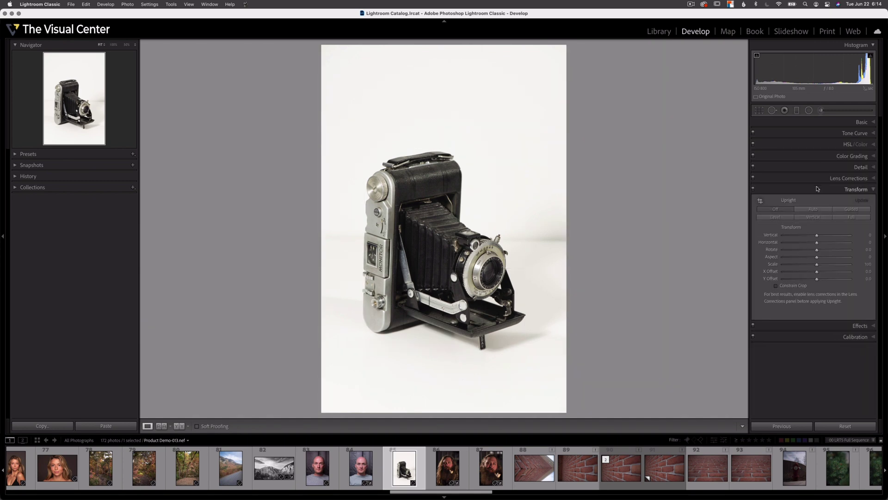
pyautogui.click(846, 178)
pyautogui.click(860, 121)
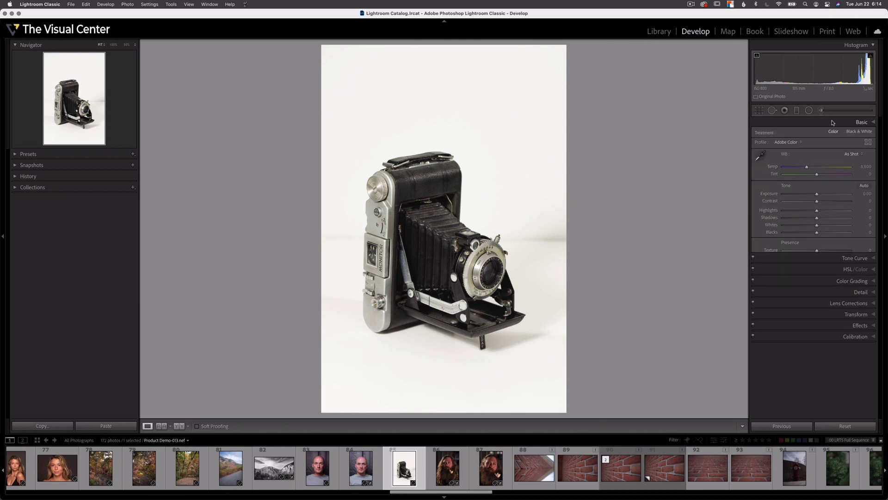
pyautogui.click(873, 122)
pyautogui.click(873, 123)
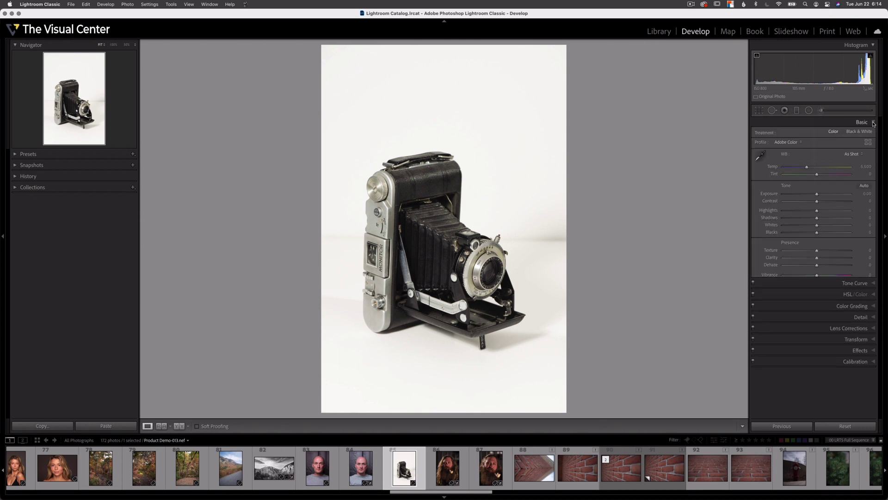
pyautogui.click(826, 124)
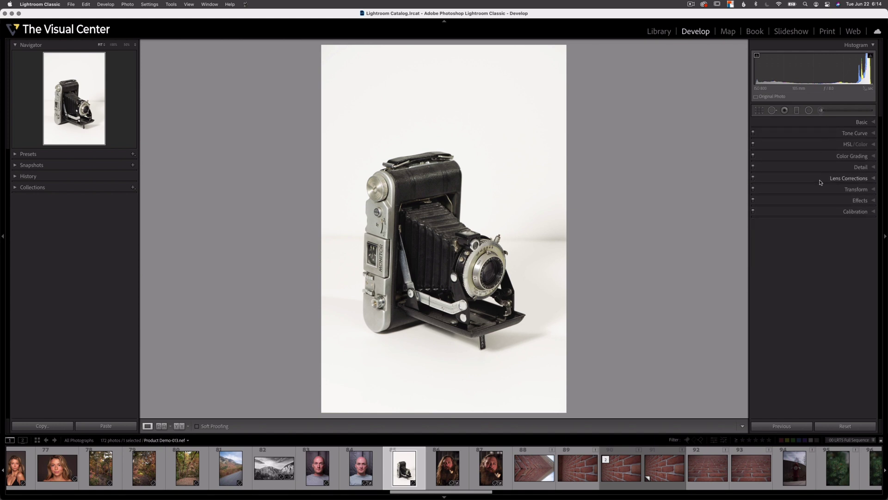
# Open Lens Corrections, HSL/Color, Color Grading and Tone Curve in turn, ending with Basic expanded
pyautogui.click(849, 178)
pyautogui.click(814, 144)
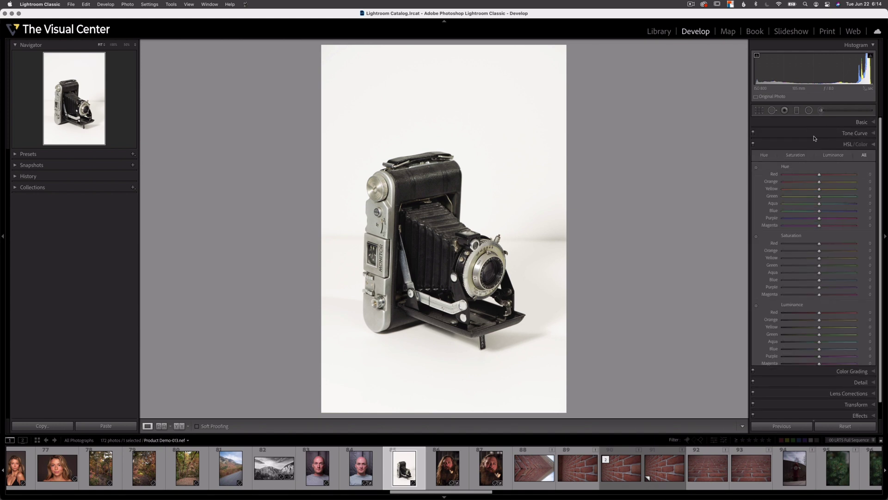
pyautogui.click(817, 123)
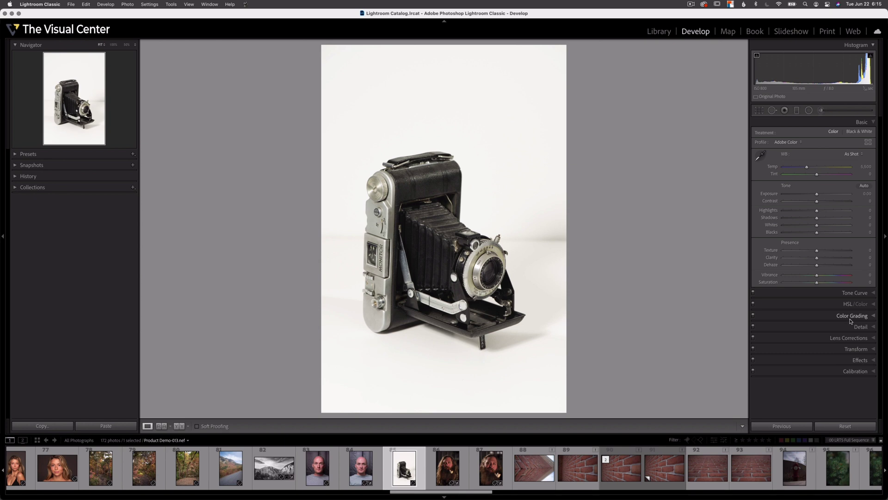
pyautogui.click(821, 339)
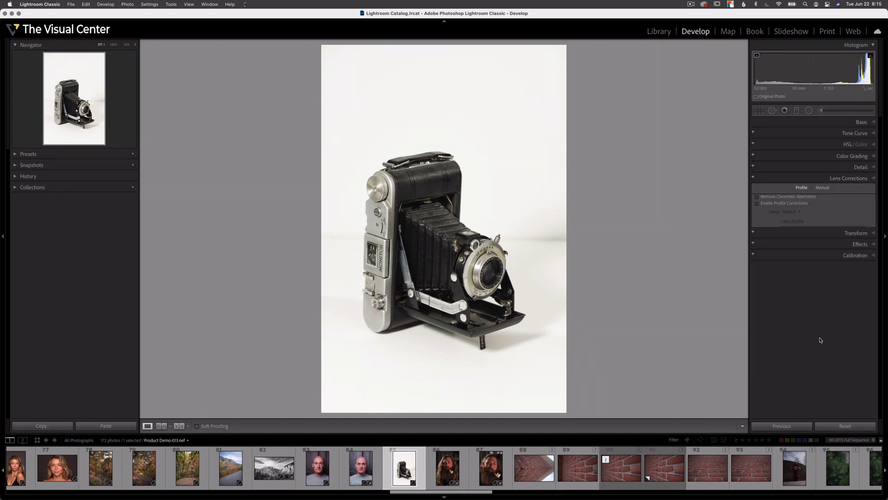
pyautogui.click(819, 152)
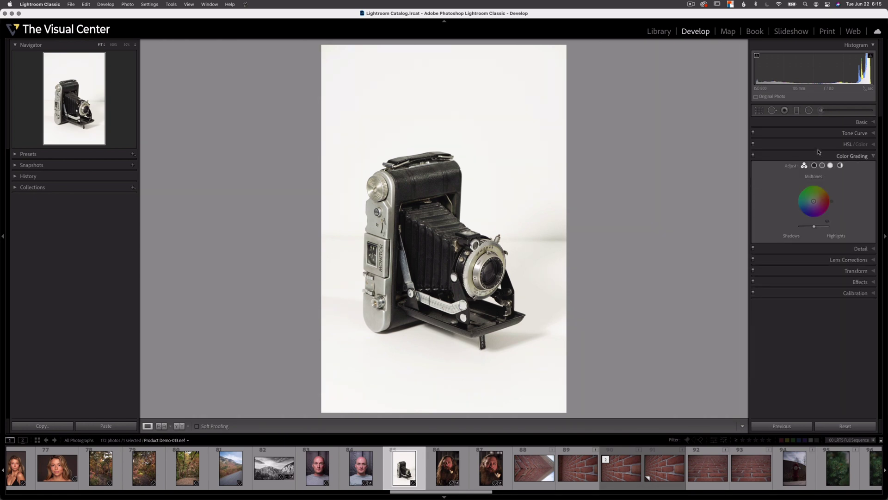
pyautogui.click(819, 133)
pyautogui.click(819, 123)
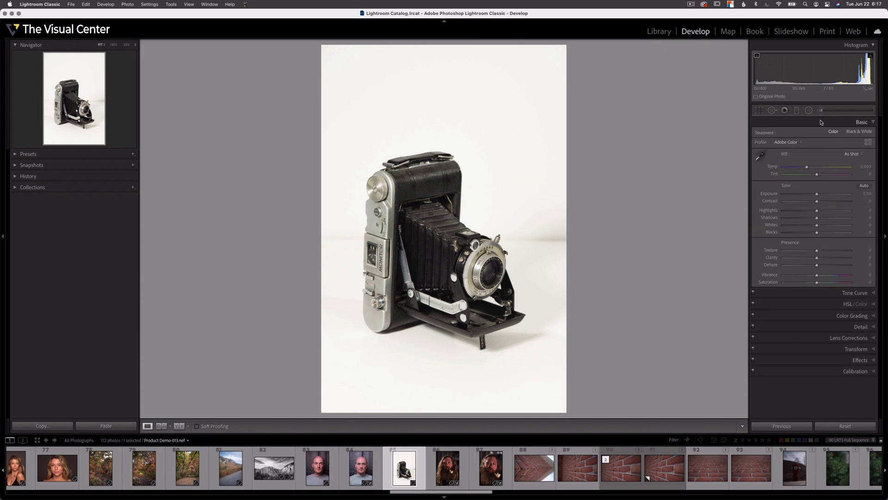
pyautogui.rightClick(819, 121)
pyautogui.click(836, 124)
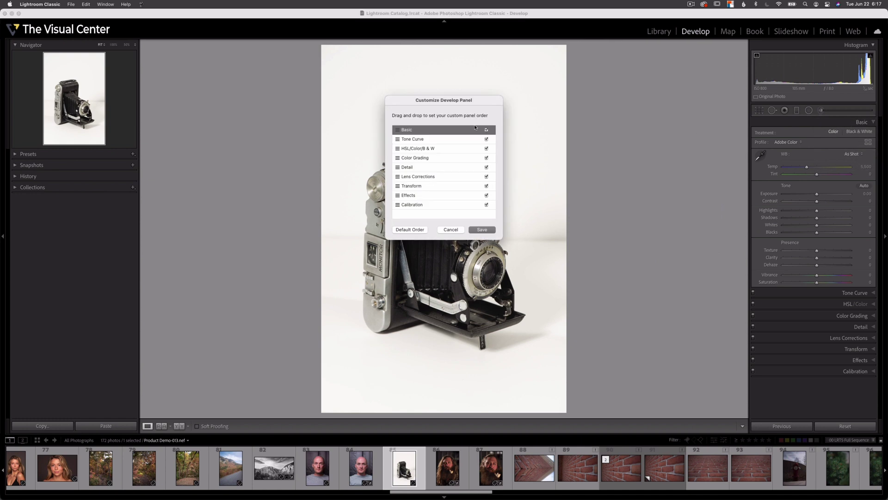
pyautogui.moveTo(481, 100); pyautogui.dragTo(687, 119)
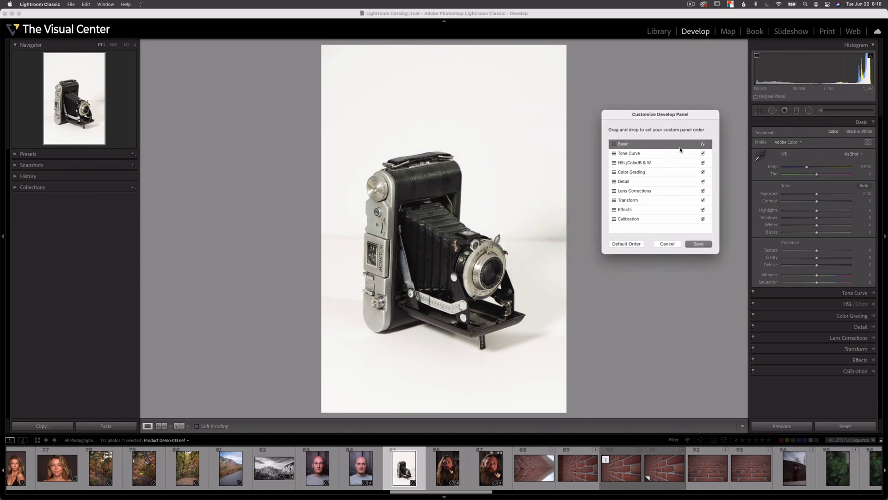
pyautogui.click(703, 145)
pyautogui.click(703, 162)
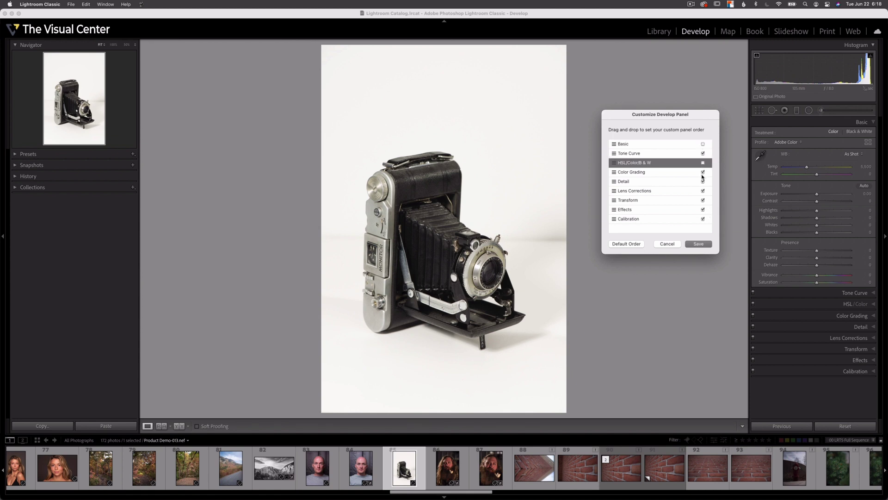
pyautogui.click(704, 181)
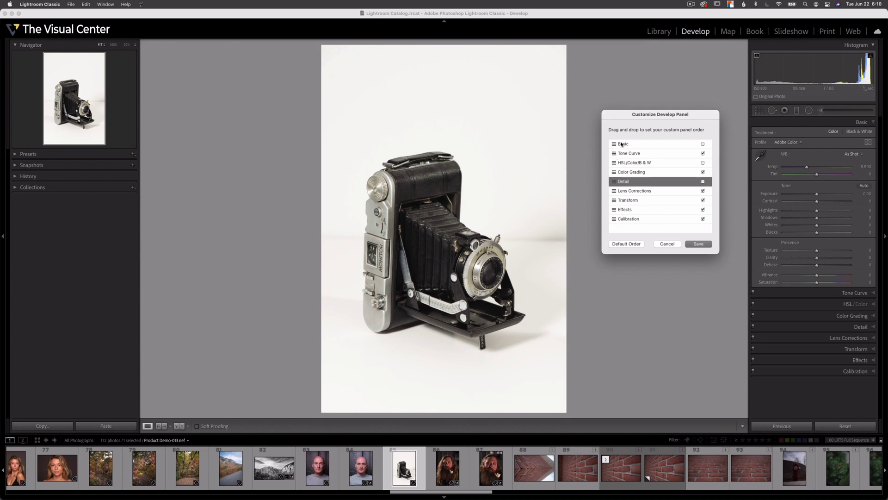
pyautogui.click(696, 245)
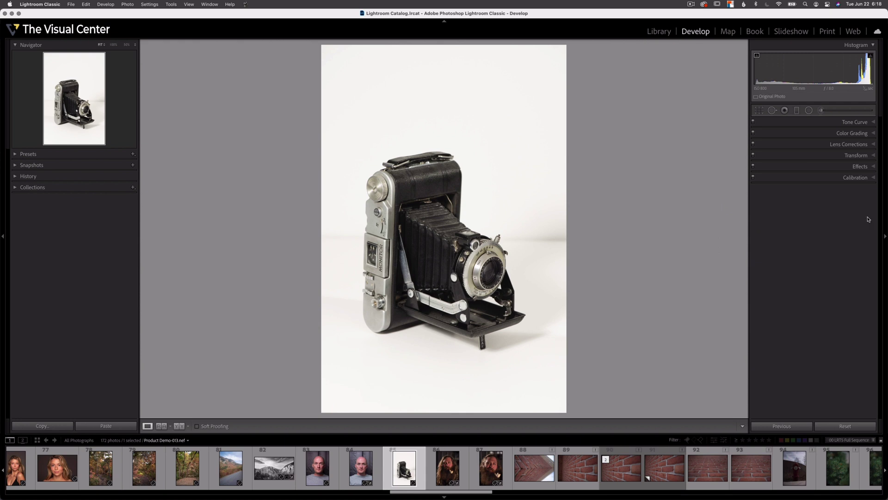
pyautogui.rightClick(813, 122)
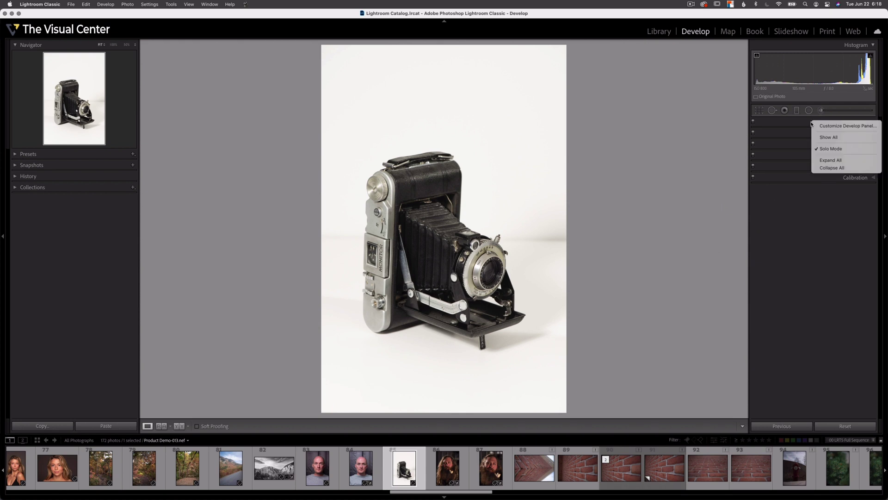
pyautogui.click(823, 127)
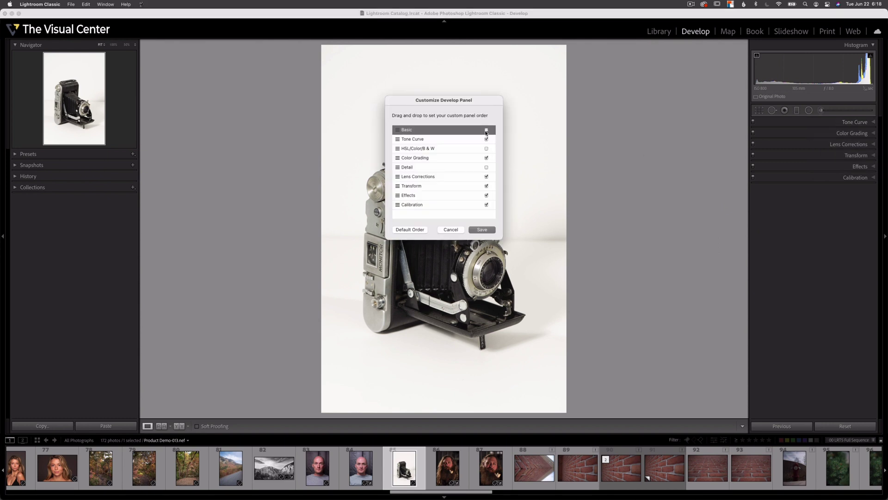
pyautogui.moveTo(472, 103); pyautogui.dragTo(686, 105)
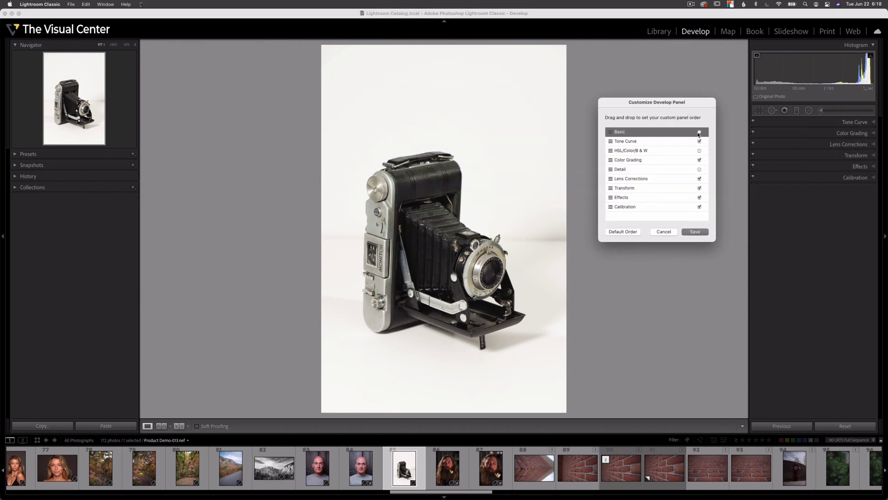
pyautogui.click(700, 151)
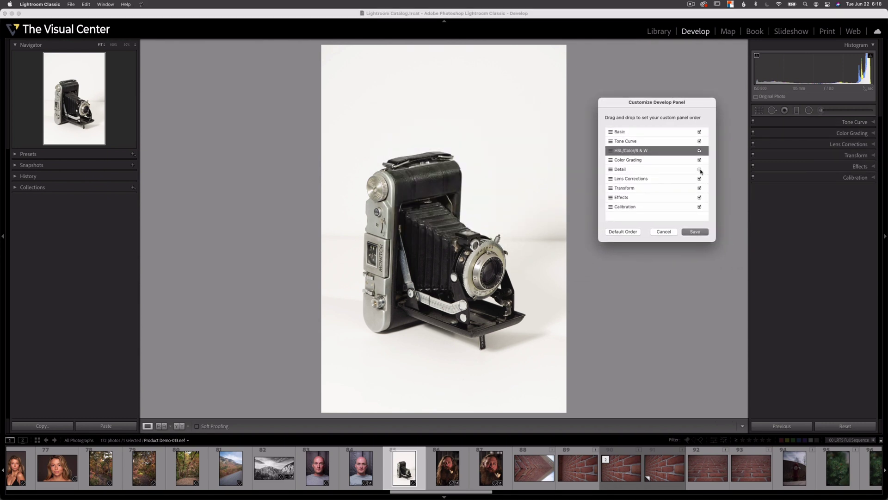
pyautogui.click(700, 169)
pyautogui.click(695, 232)
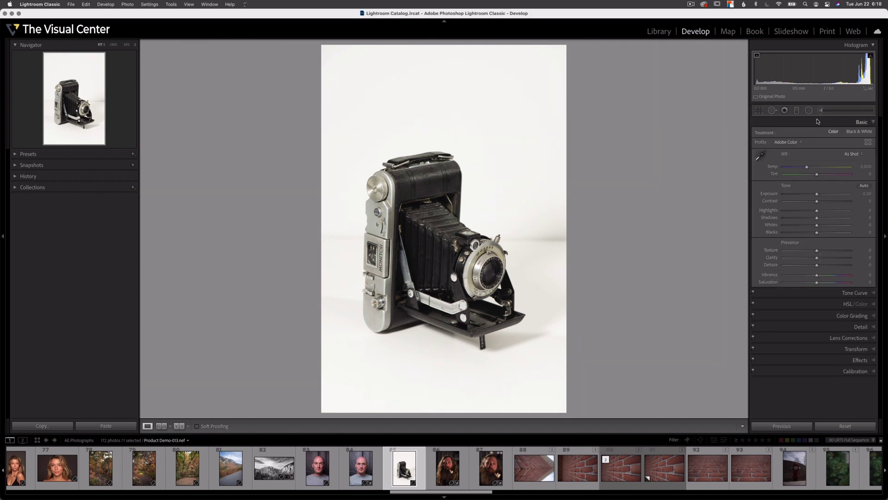
pyautogui.rightClick(828, 123)
# Open the Customize Develop Panel dialog and move it off the photo
pyautogui.press('Escape')
pyautogui.rightClick(828, 123)
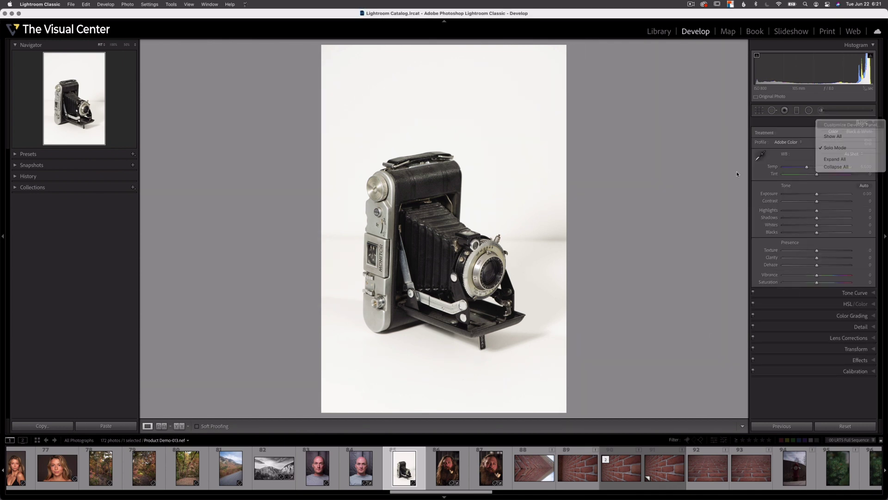
pyautogui.click(786, 167)
pyautogui.moveTo(484, 102); pyautogui.dragTo(693, 123)
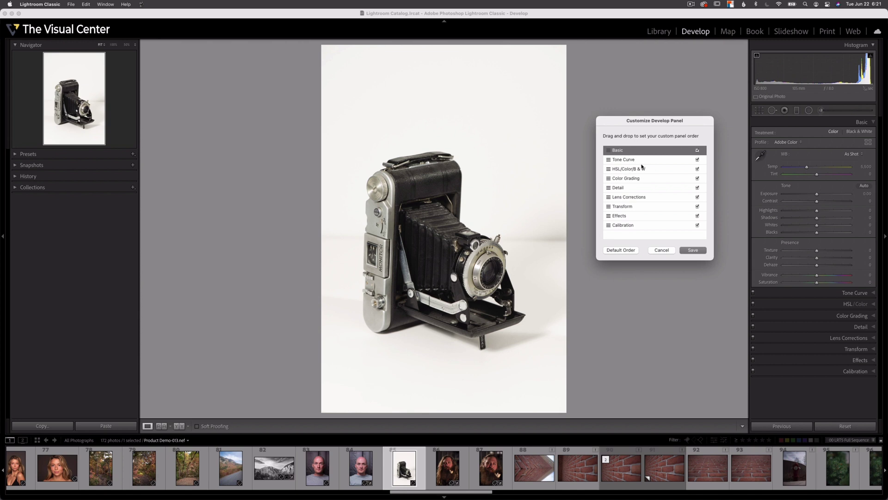
# Try moving Basic, Effects and HSL/Color/B & W to new positions, then reset to Default Order
pyautogui.moveTo(638, 151); pyautogui.dragTo(635, 187)
pyautogui.moveTo(648, 216); pyautogui.dragTo(629, 207)
pyautogui.moveTo(632, 160); pyautogui.dragTo(646, 199)
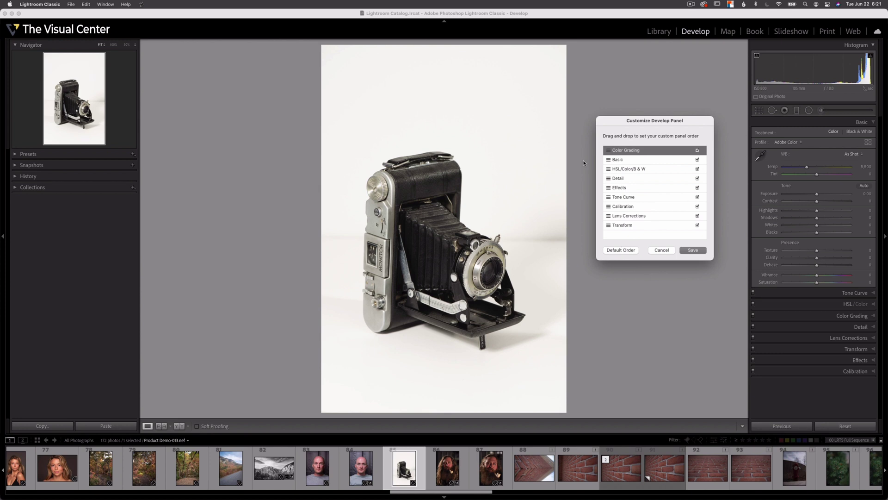
pyautogui.click(618, 250)
# Put HSL/Color second, Detail and Effects above Color Grading, Calibration before Transform, and save
pyautogui.moveTo(628, 171); pyautogui.dragTo(628, 160)
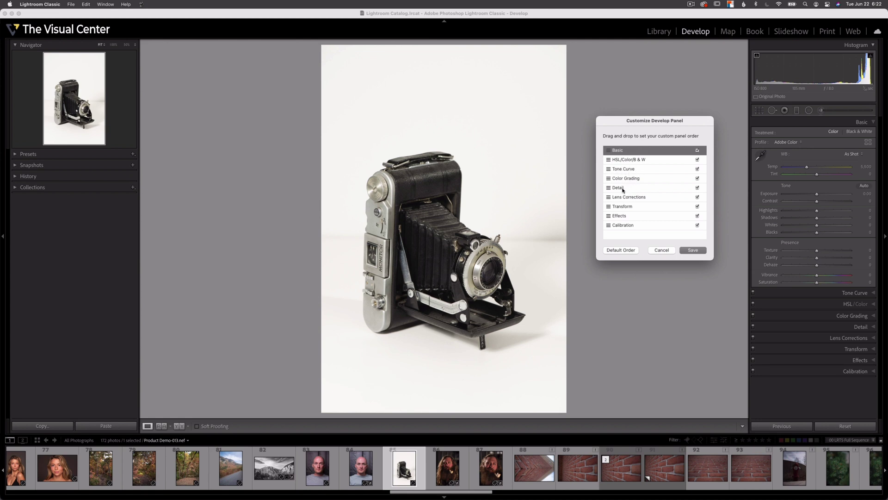
pyautogui.moveTo(622, 189); pyautogui.dragTo(623, 179)
pyautogui.moveTo(625, 216); pyautogui.dragTo(623, 185)
pyautogui.moveTo(620, 218); pyautogui.dragTo(623, 216)
pyautogui.click(690, 250)
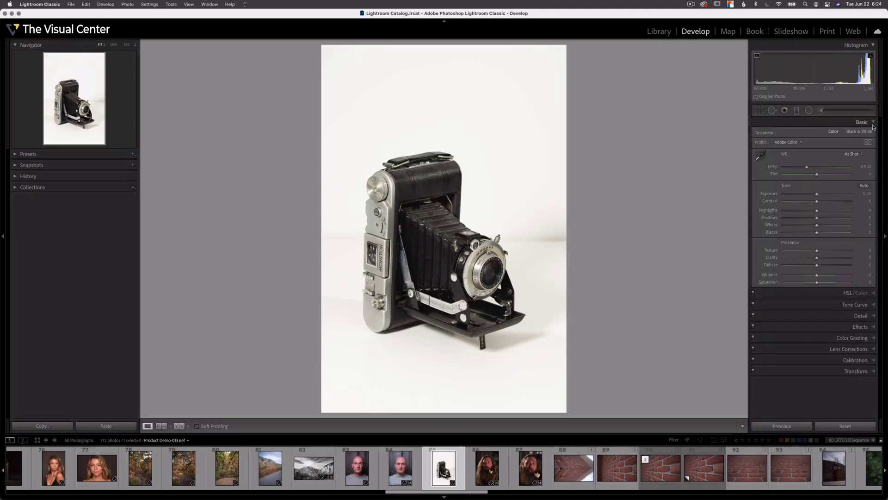
# After relaunching, collapse Basic and reopen Customize Develop Panel to confirm the saved order
pyautogui.click(872, 126)
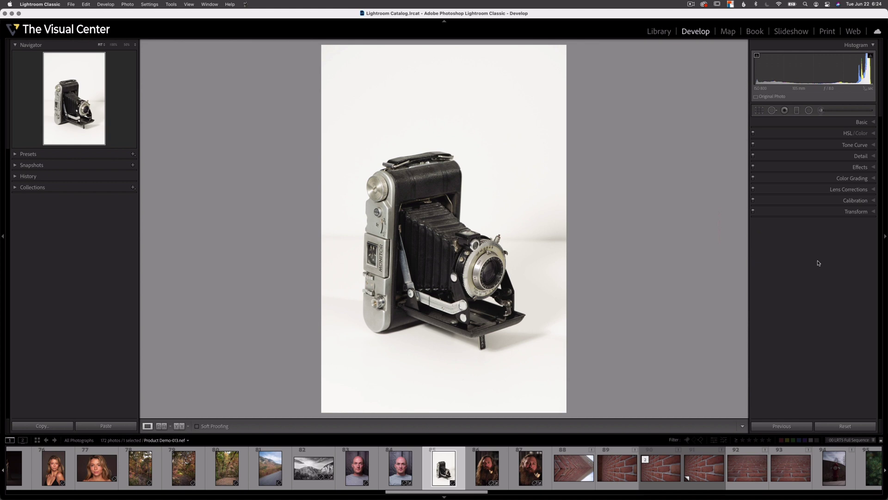
pyautogui.rightClick(808, 126)
pyautogui.click(833, 128)
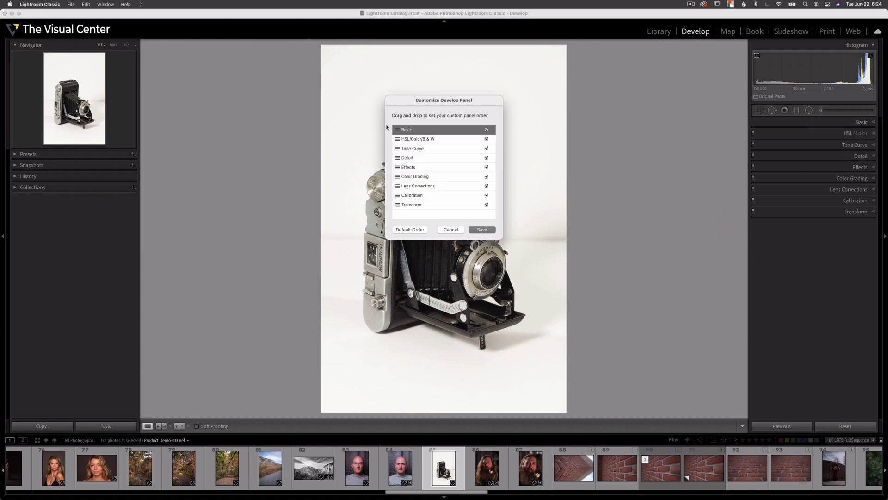